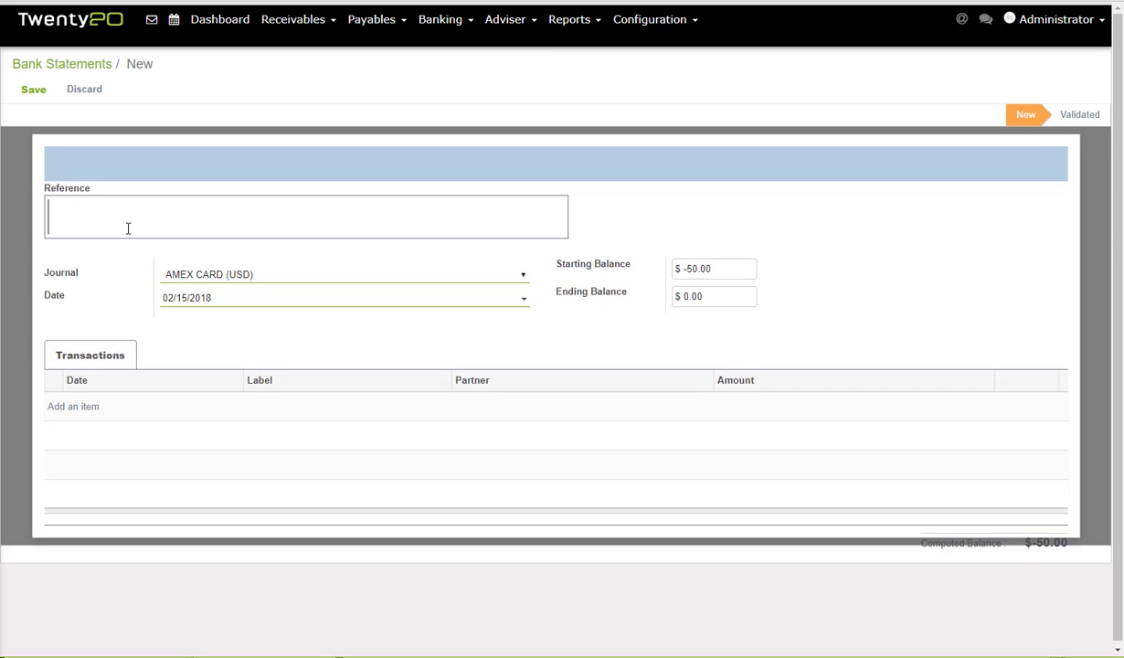
Create the 'Feb '18 VISA' statement on Visa Clearing (USD), dated 02/28/2018, ending balance -720.
text(Feb '18 VISA)
key(Tab)
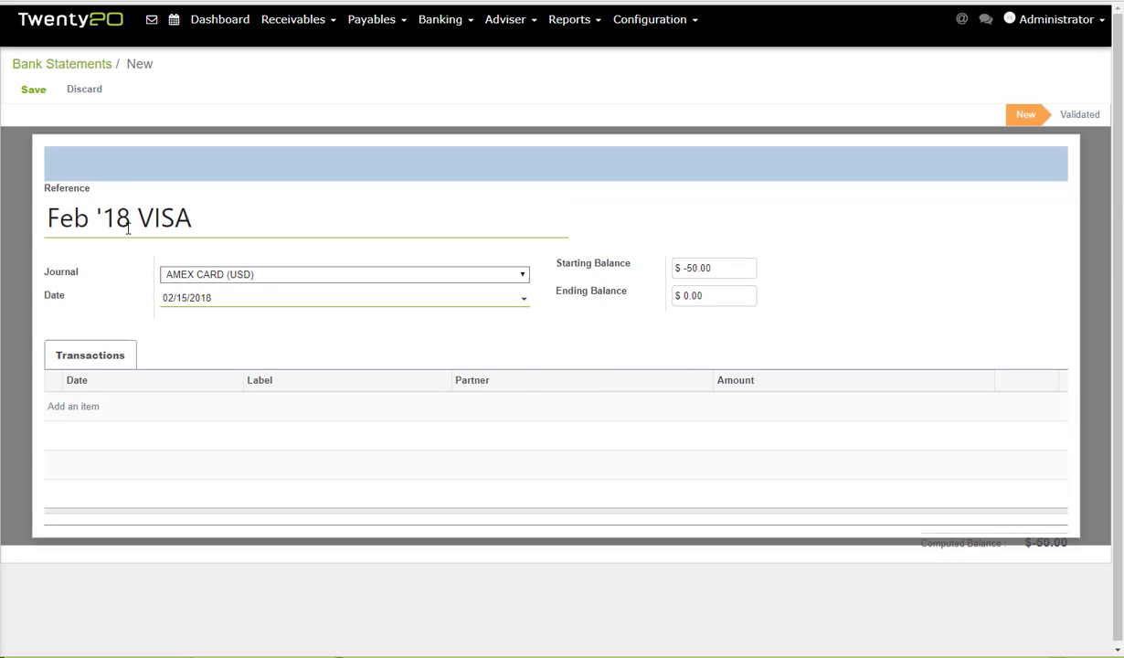
click(311, 276)
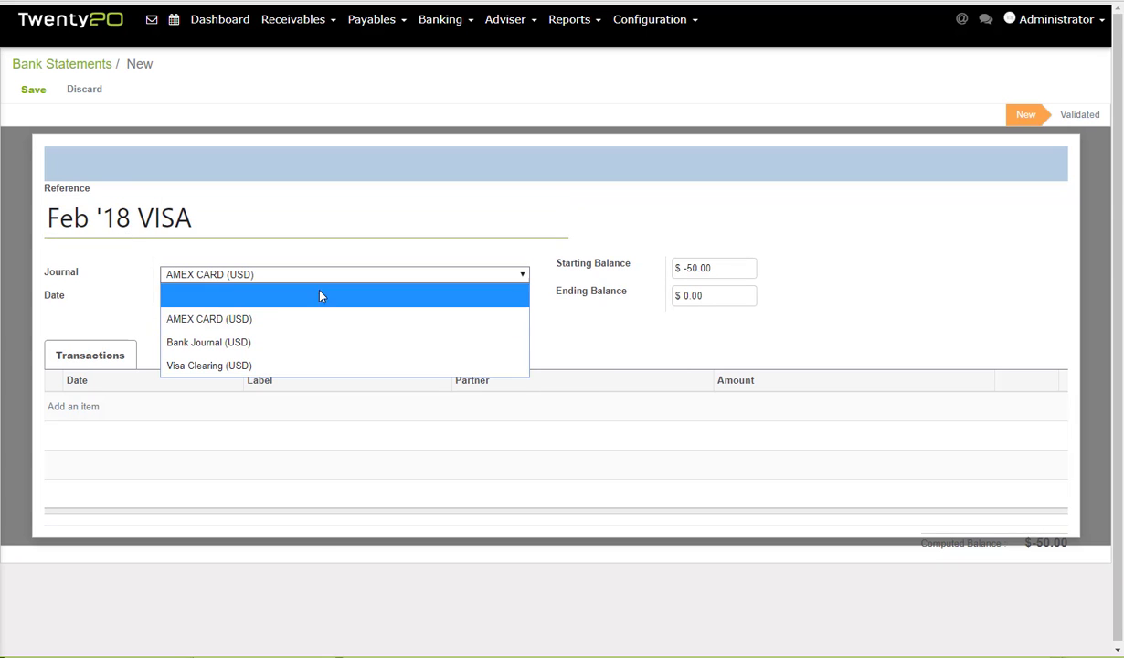
click(206, 365)
click(244, 296)
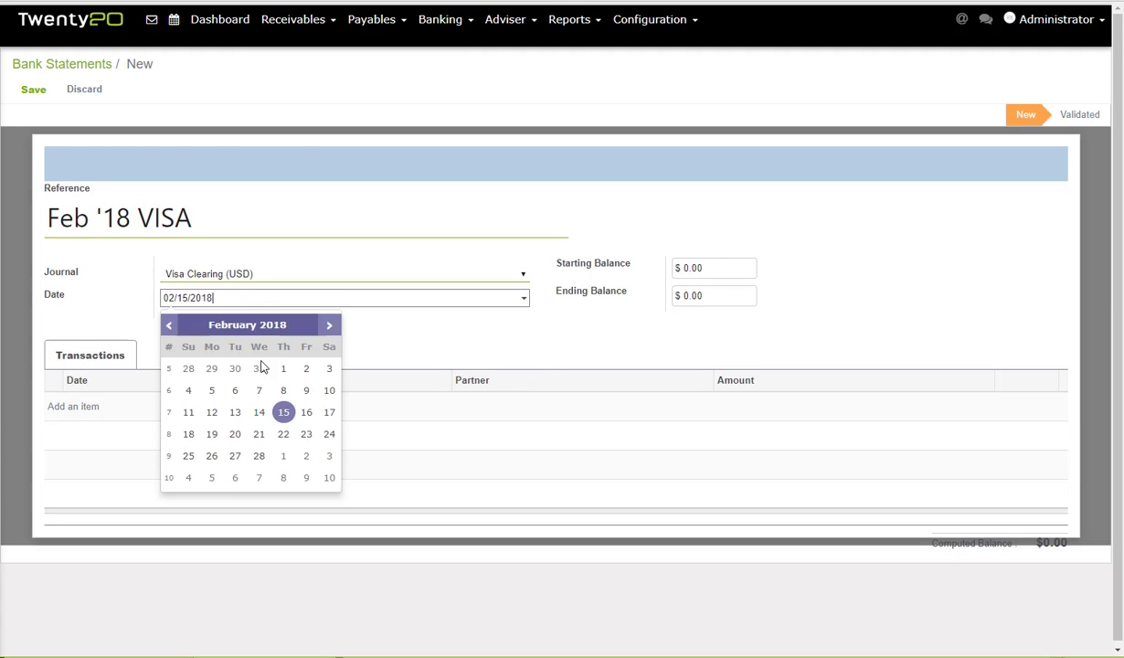
click(259, 454)
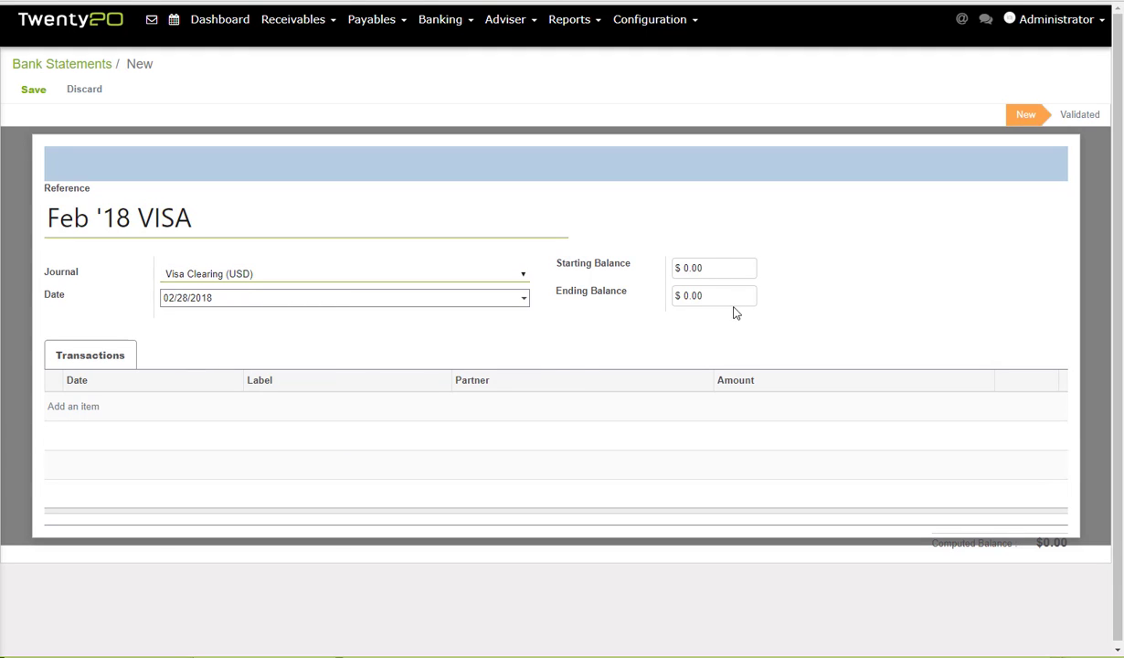
click(705, 296)
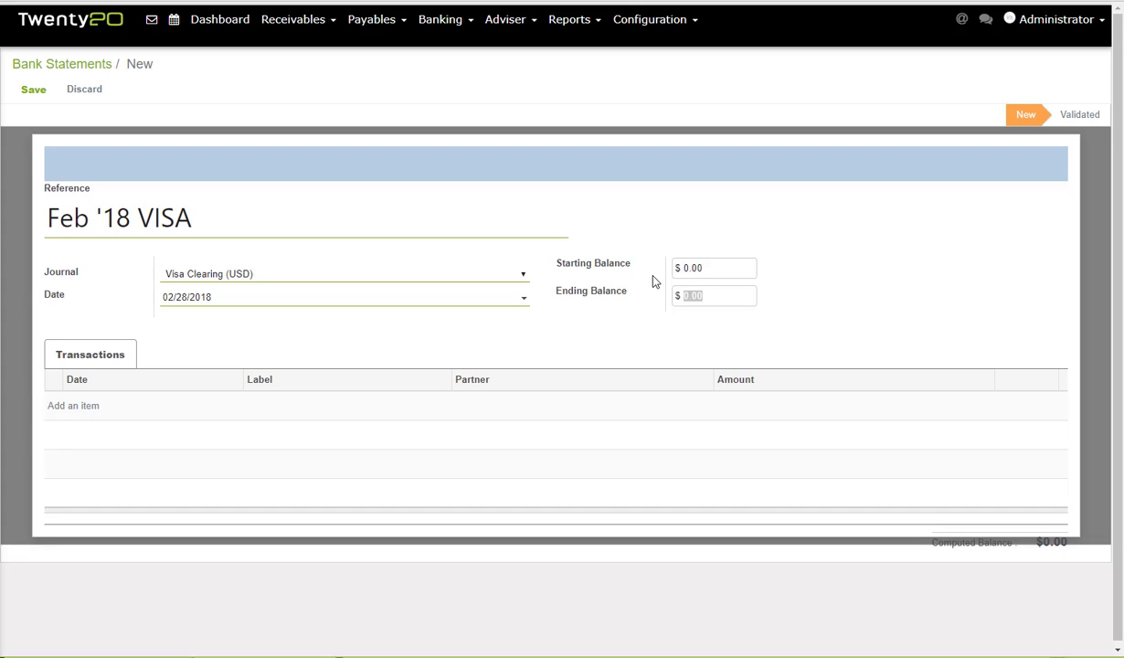
key(BackSpace)
text(-720)
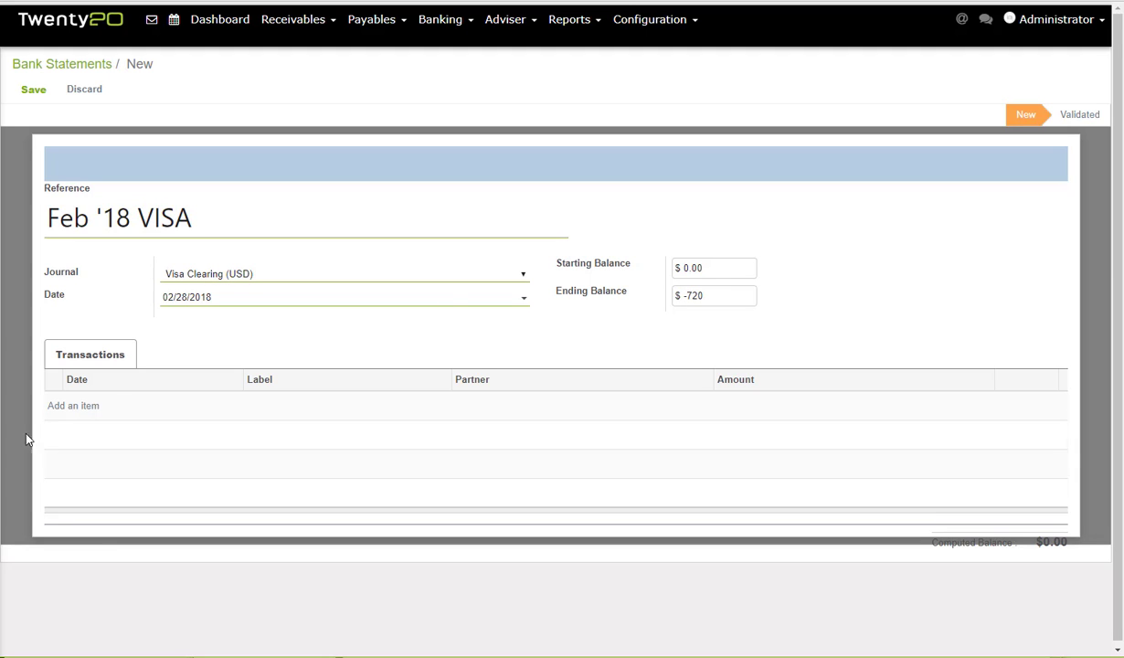
Add a 'Feb Visa' transaction for -720 to the statement and save it.
click(75, 407)
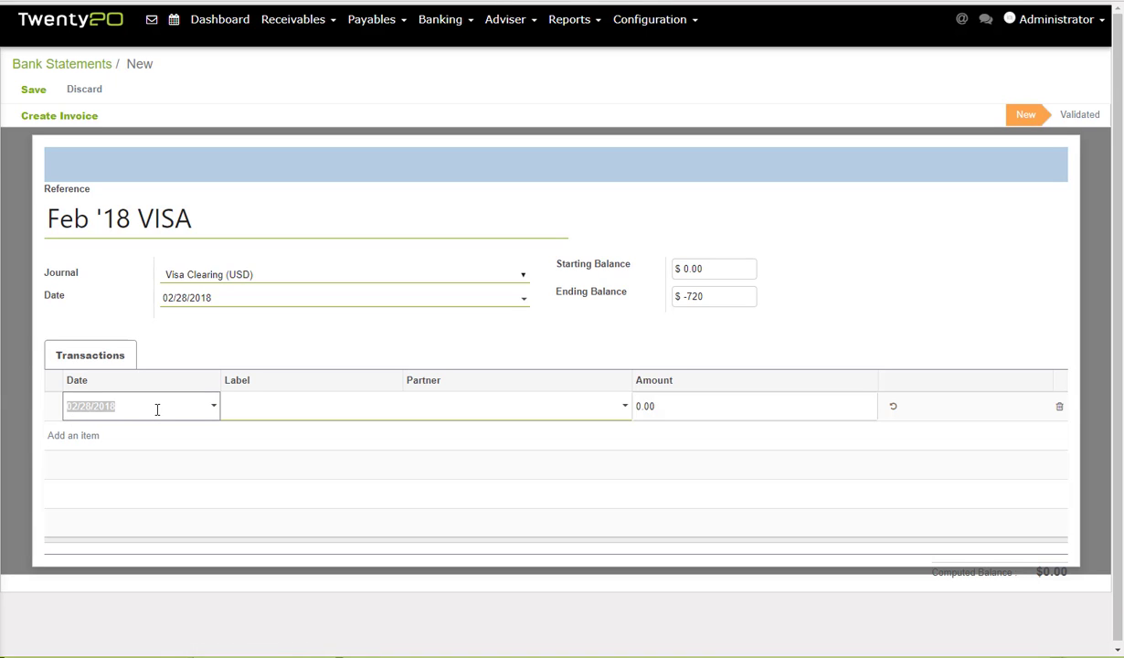
click(254, 406)
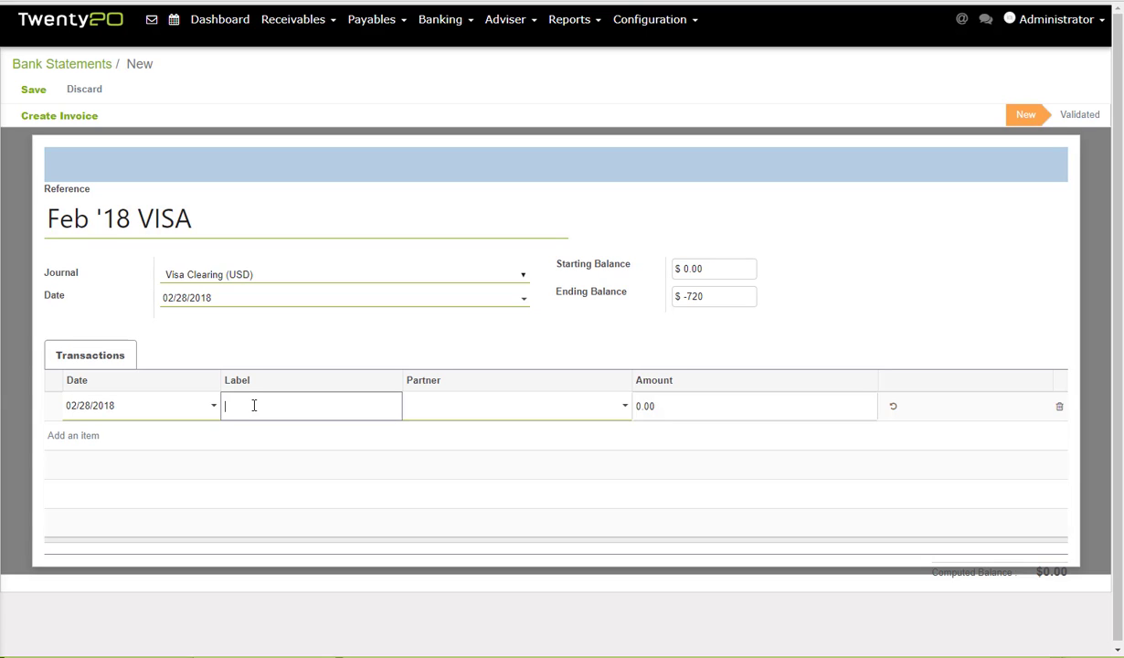
text(Feb Visa)
key(Tab)
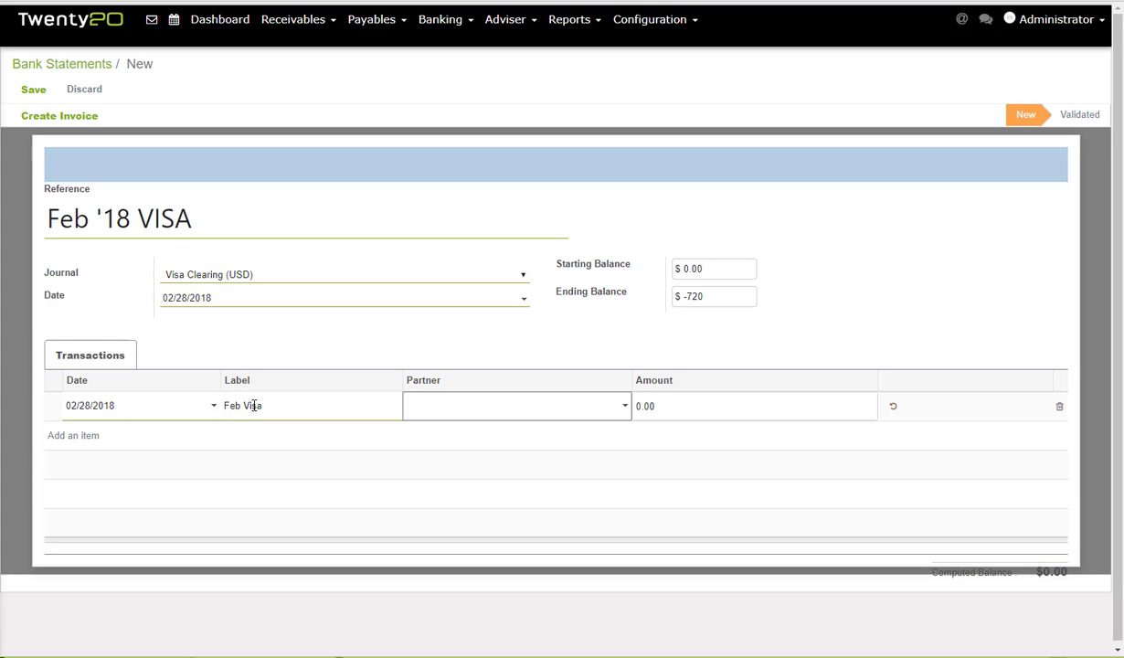
key(Tab)
text(-720)
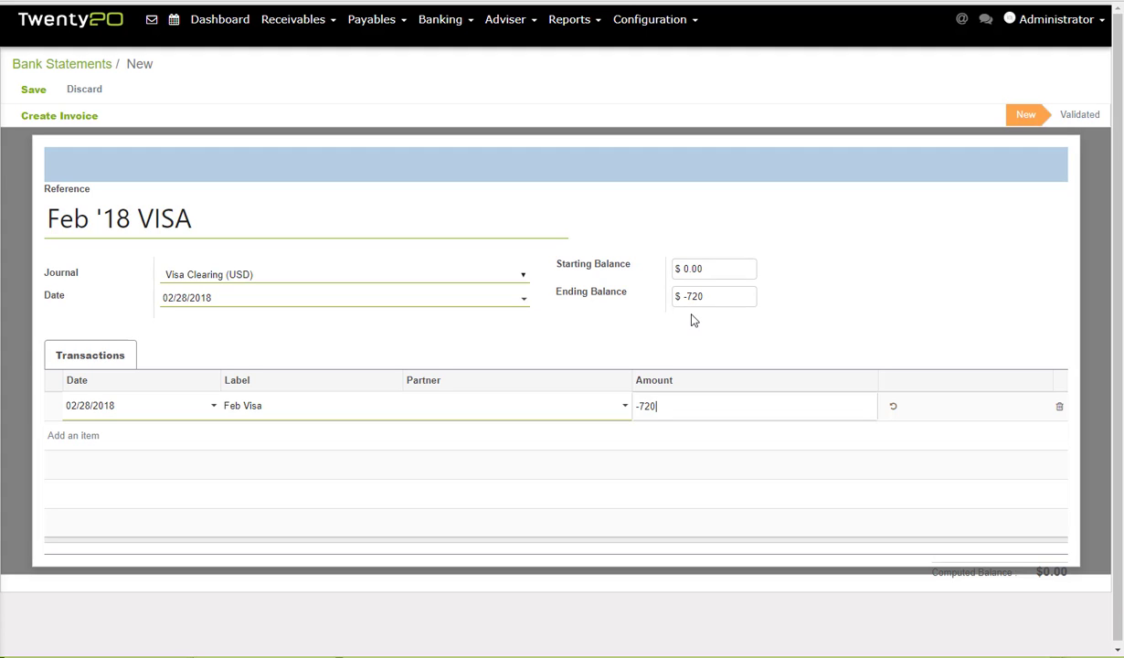
click(46, 92)
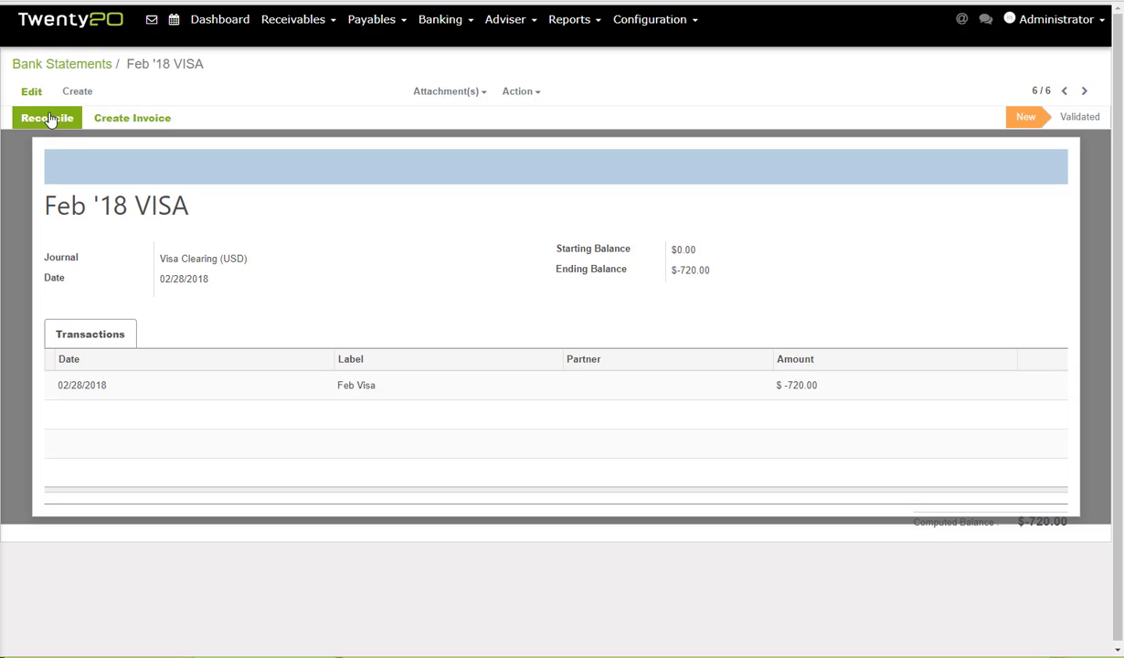
Start reconciling Feb '18 VISA and set the Feb Visa line's partner to Visa.
click(48, 119)
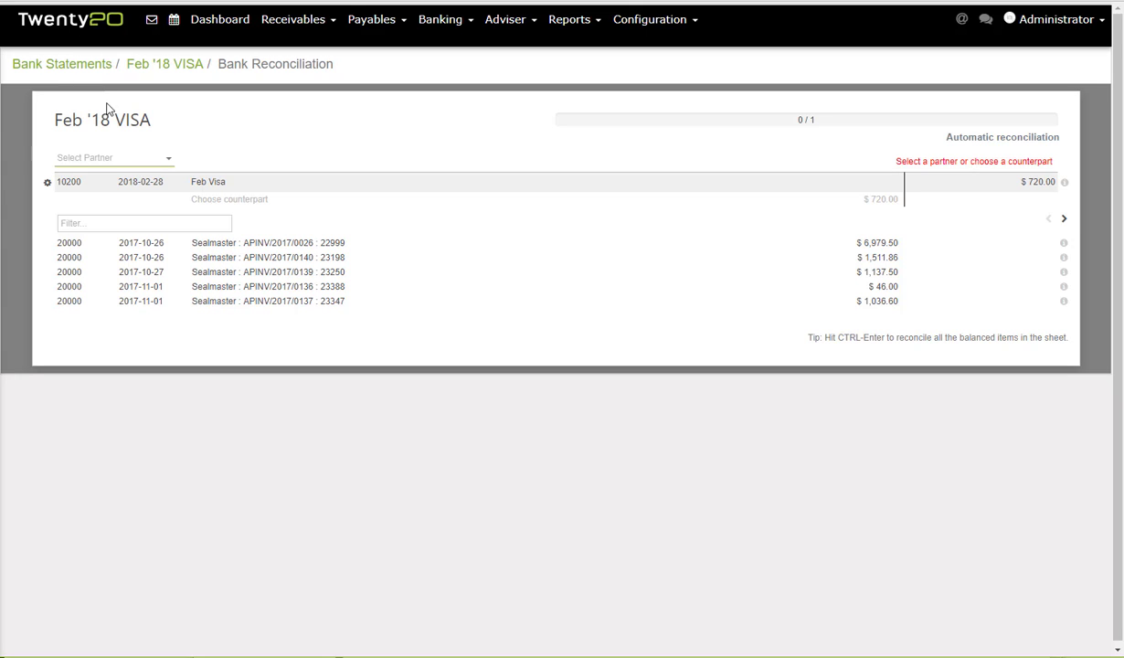
click(108, 162)
text(Visa)
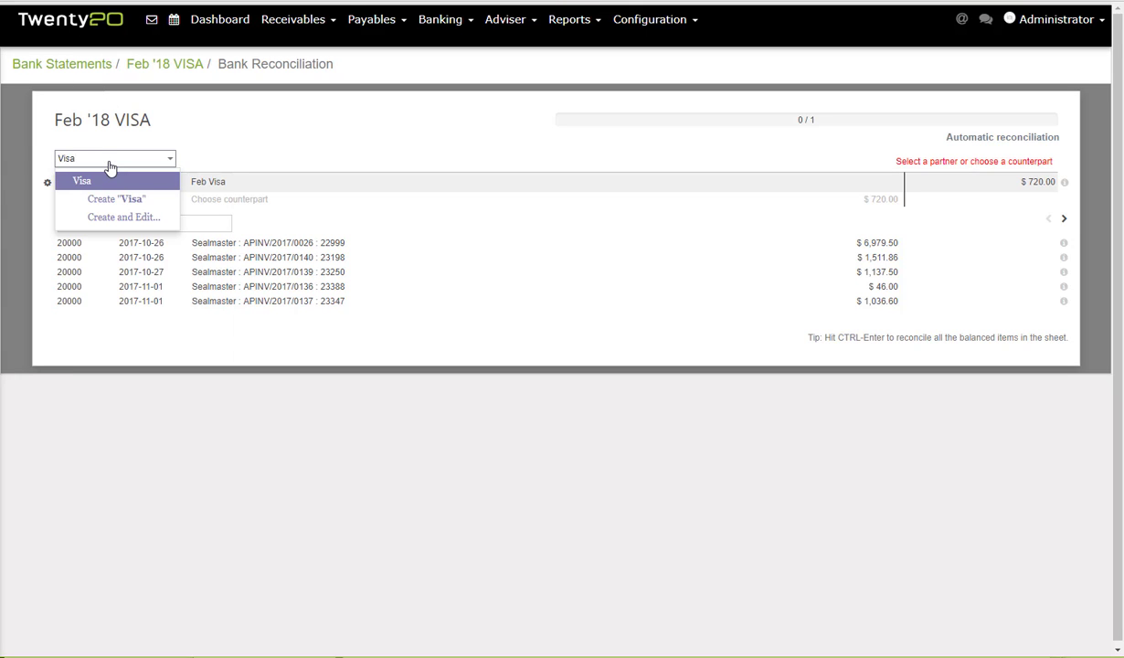
key(Return)
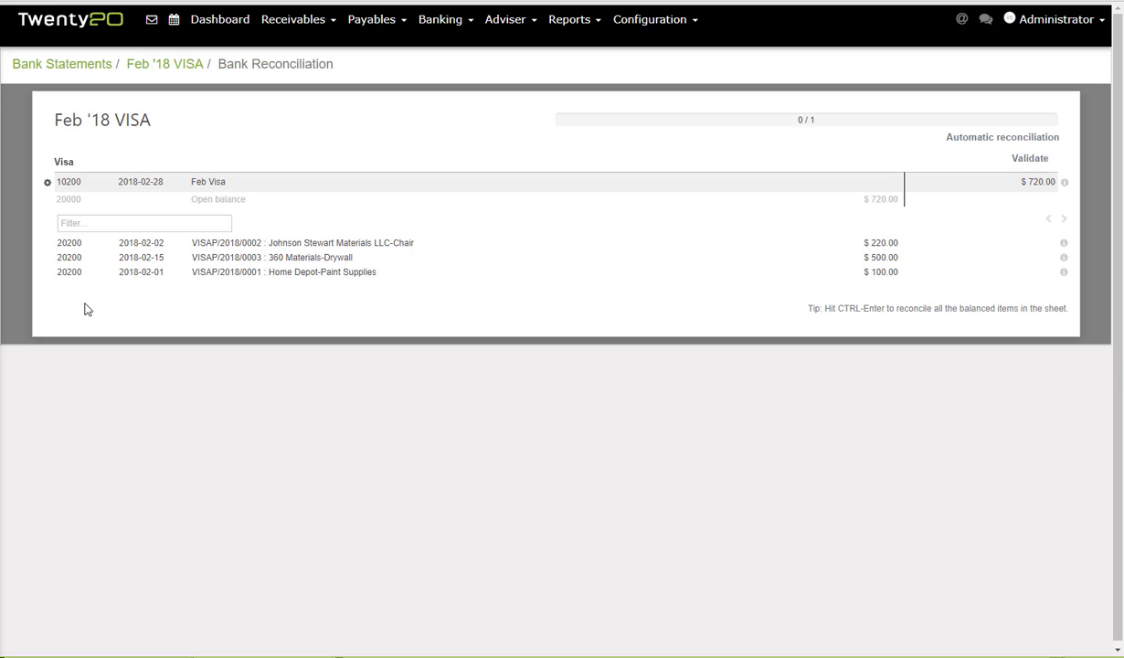
Assign the $720 open balance to 64900 Office Supplies, then remove that counterpart line.
click(49, 201)
click(168, 236)
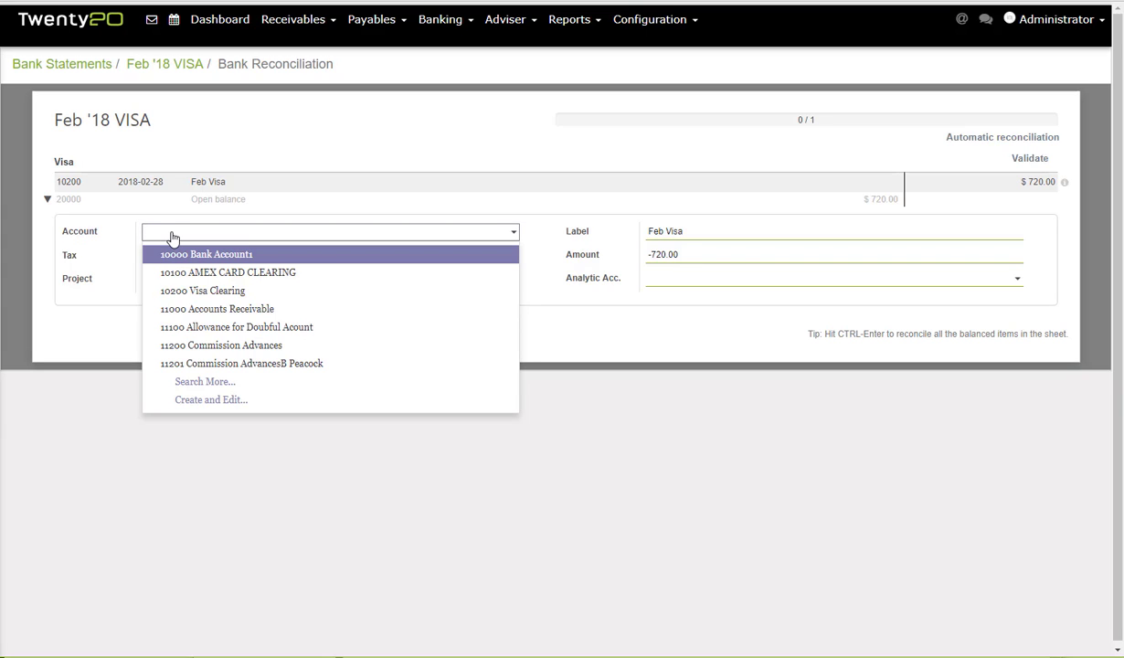
text(Off)
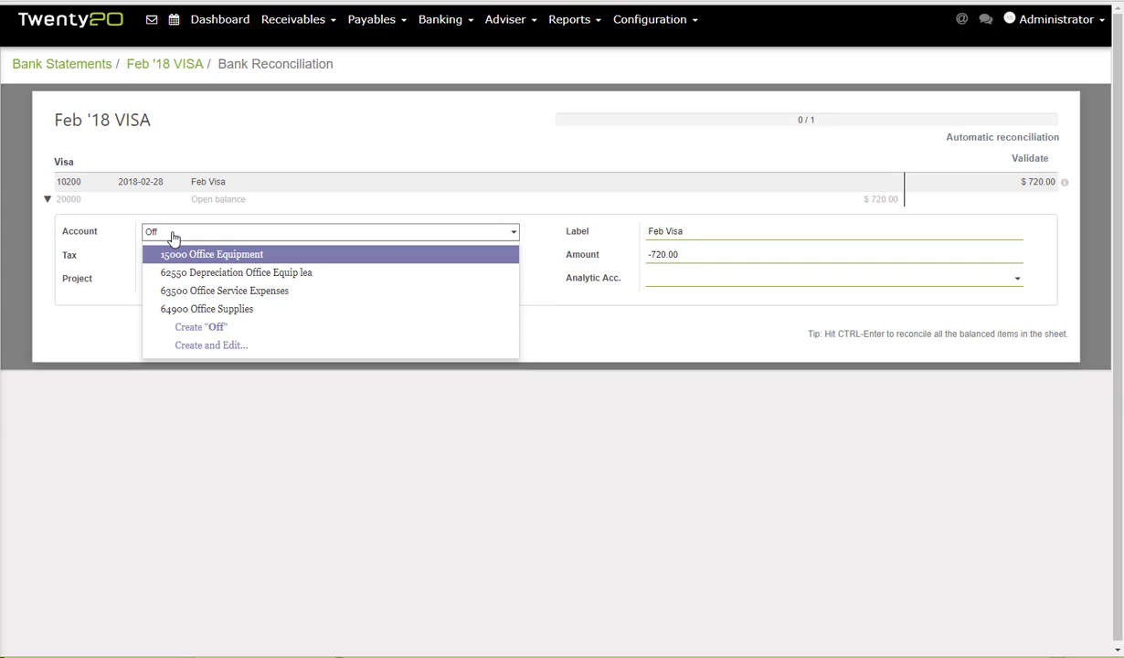
click(199, 309)
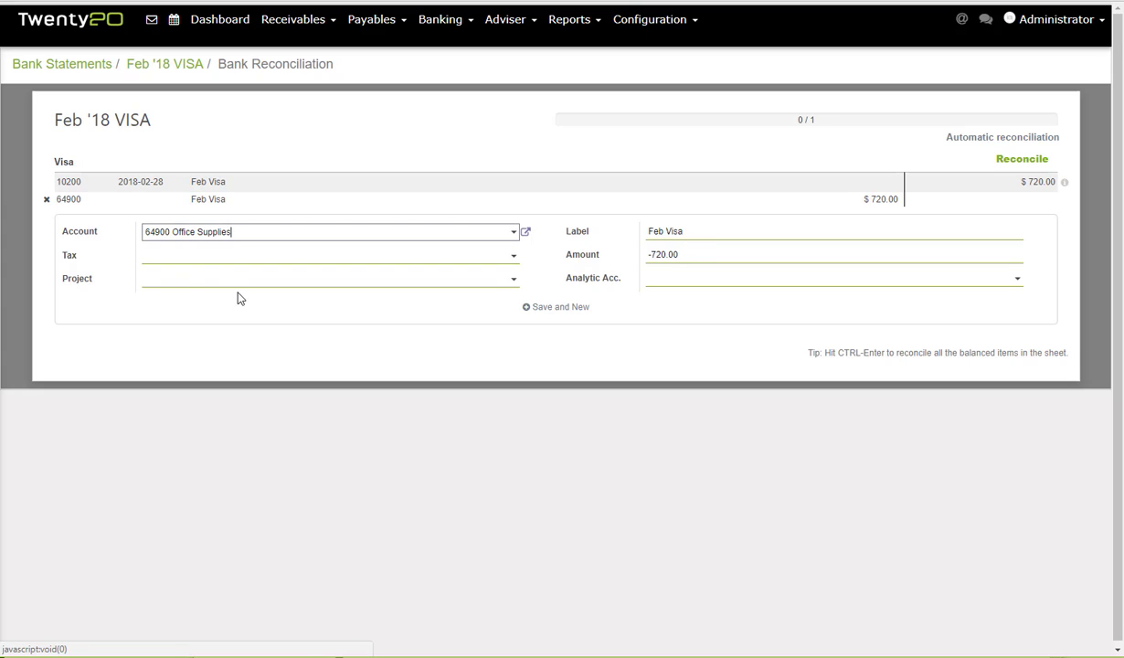
click(47, 200)
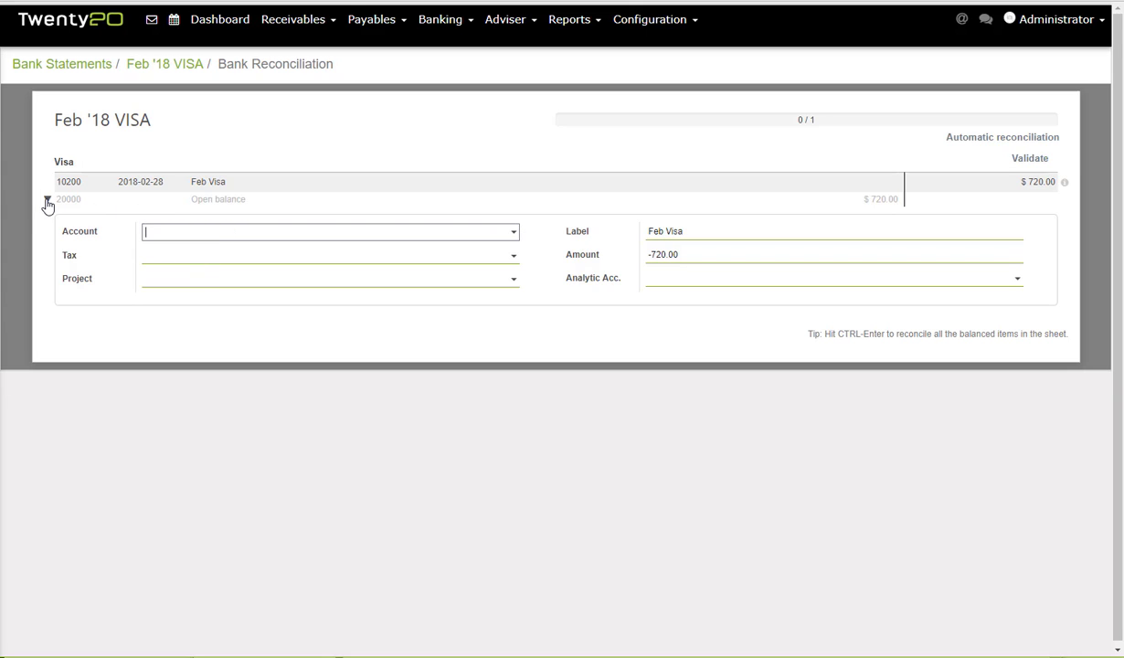
Filter the Visa bills by '360' and match the $500 360 Materials-Drywall bill.
click(49, 189)
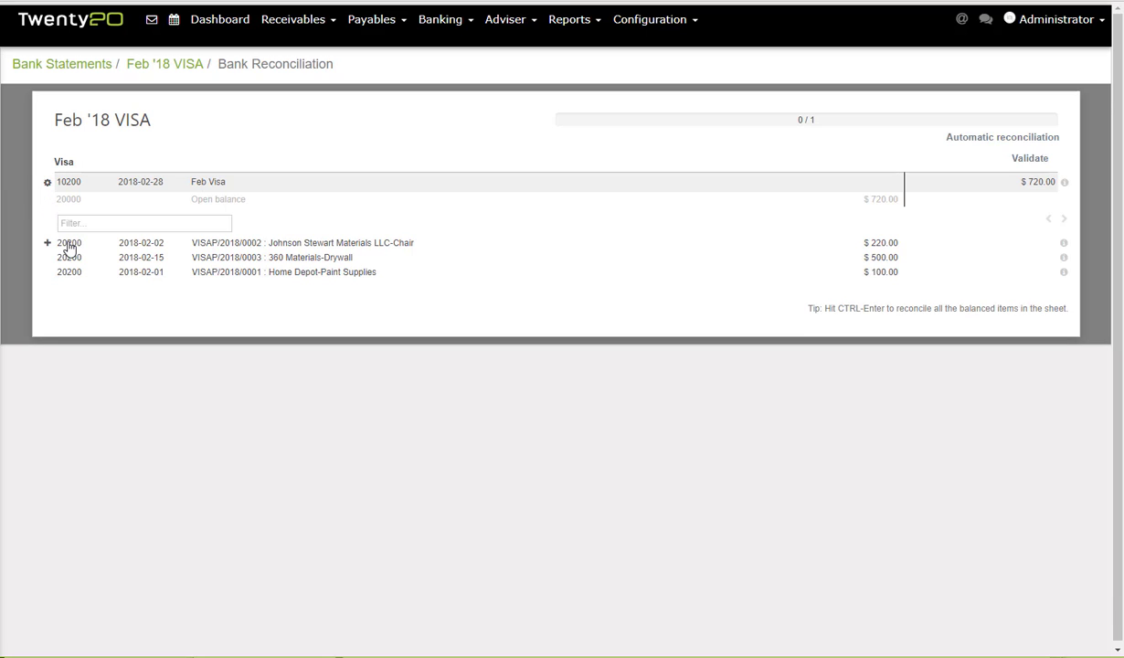
click(108, 225)
text(Ho)
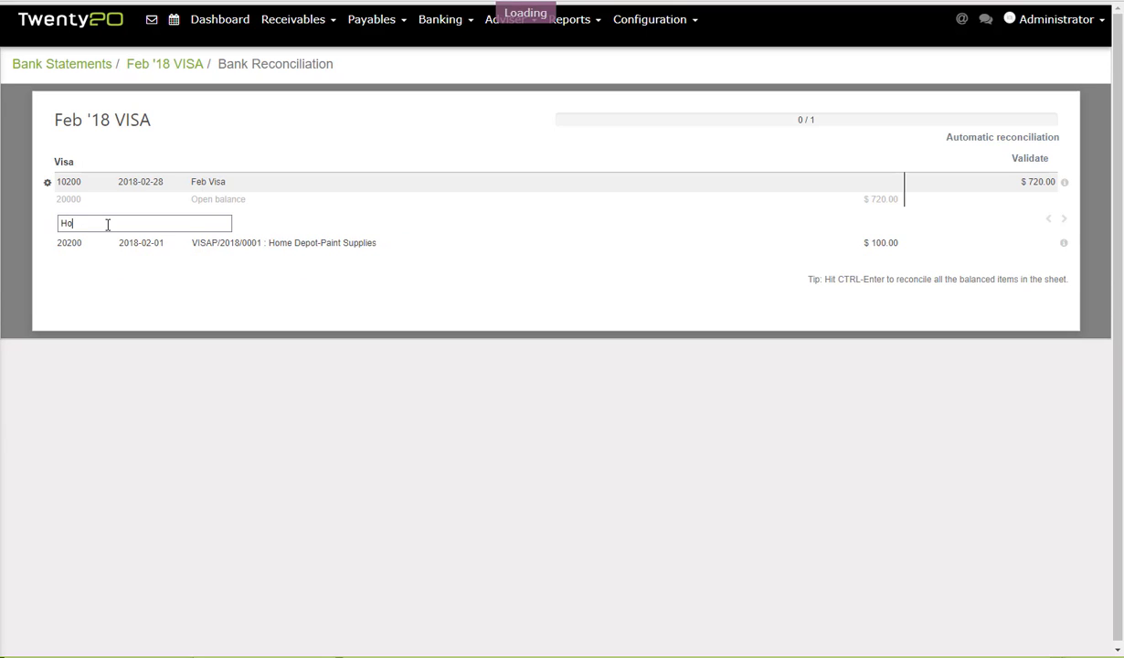
text(me)
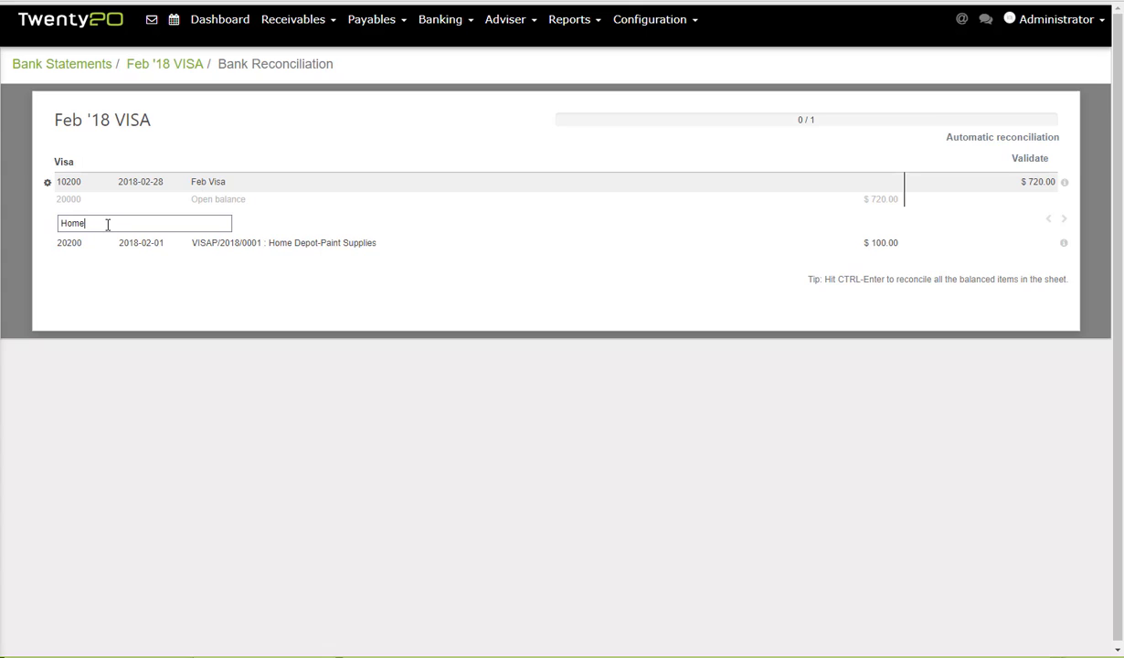
key(BackSpace)
key(BackSpace)
key(BackSpace)
key(BackSpace)
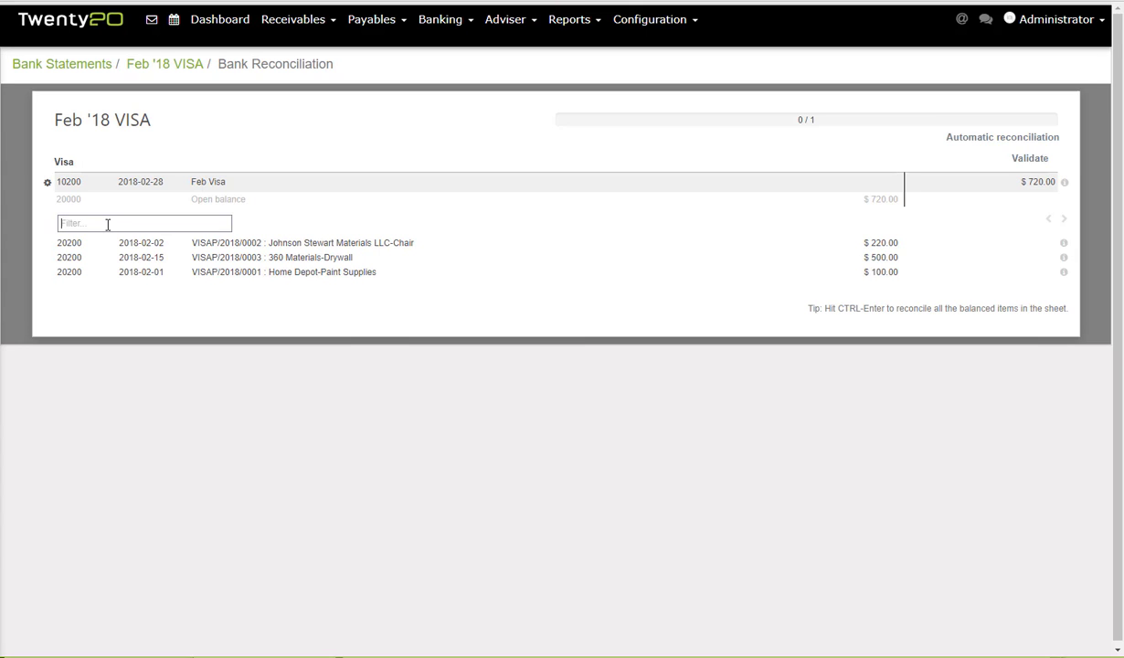
text(360)
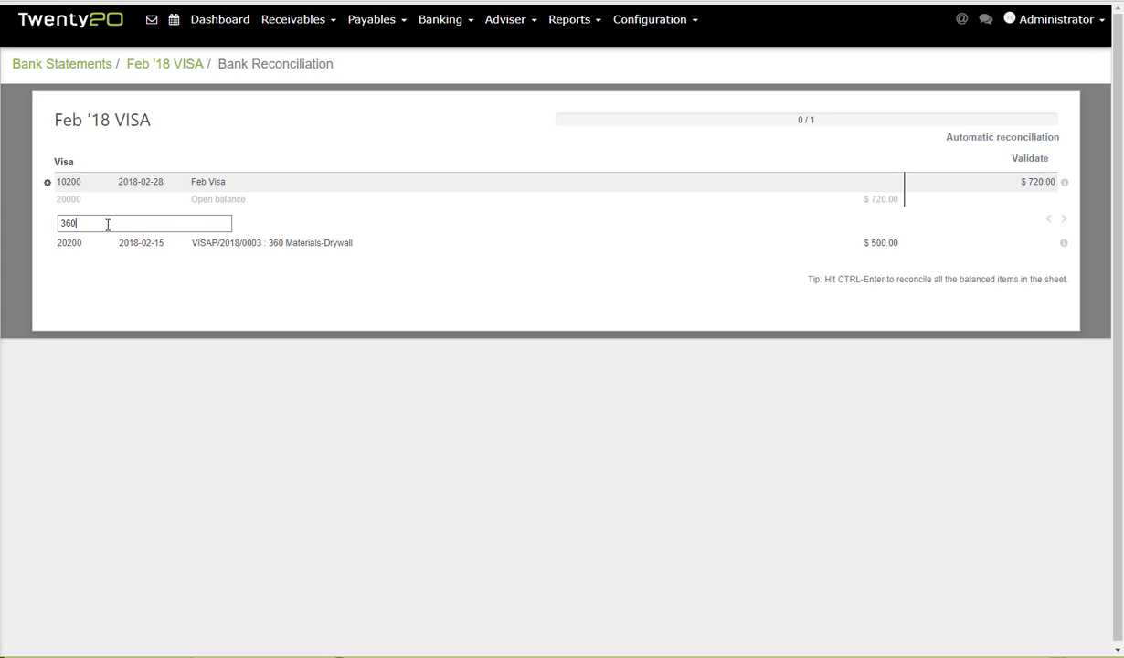
click(46, 244)
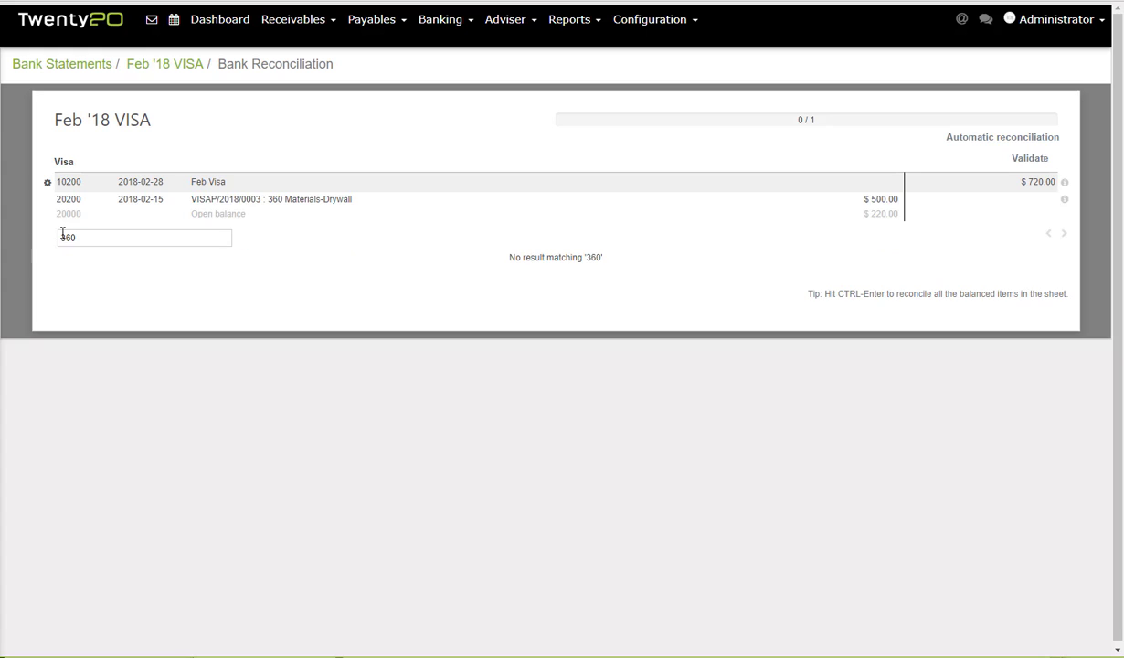
drag(79, 238, 55, 245)
key(BackSpace)
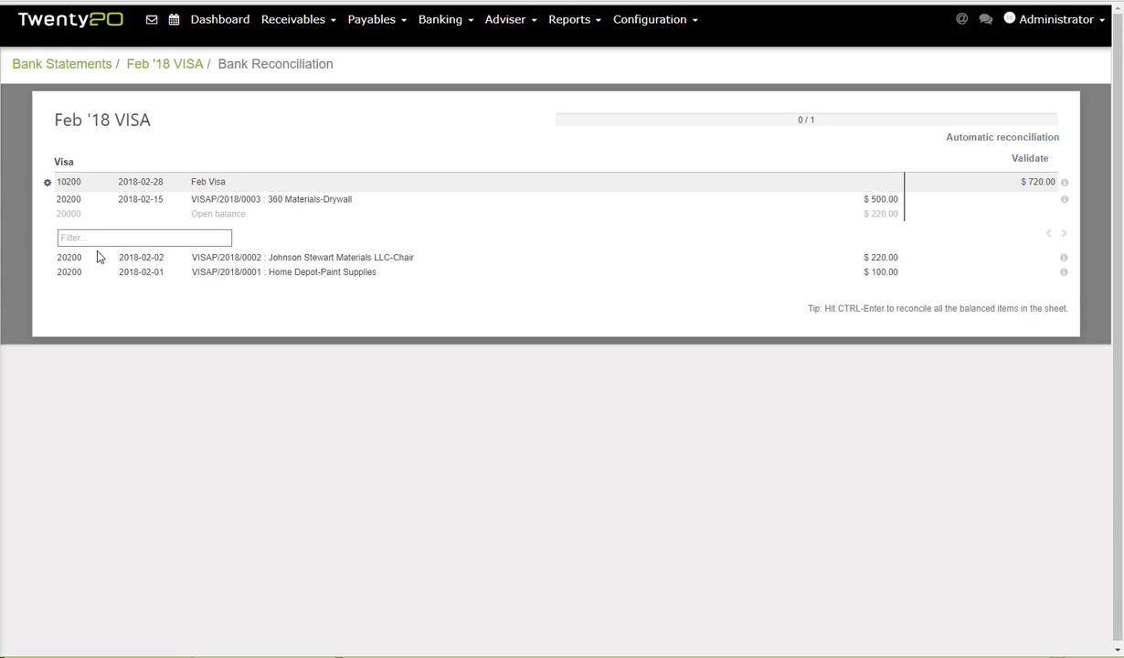
click(45, 259)
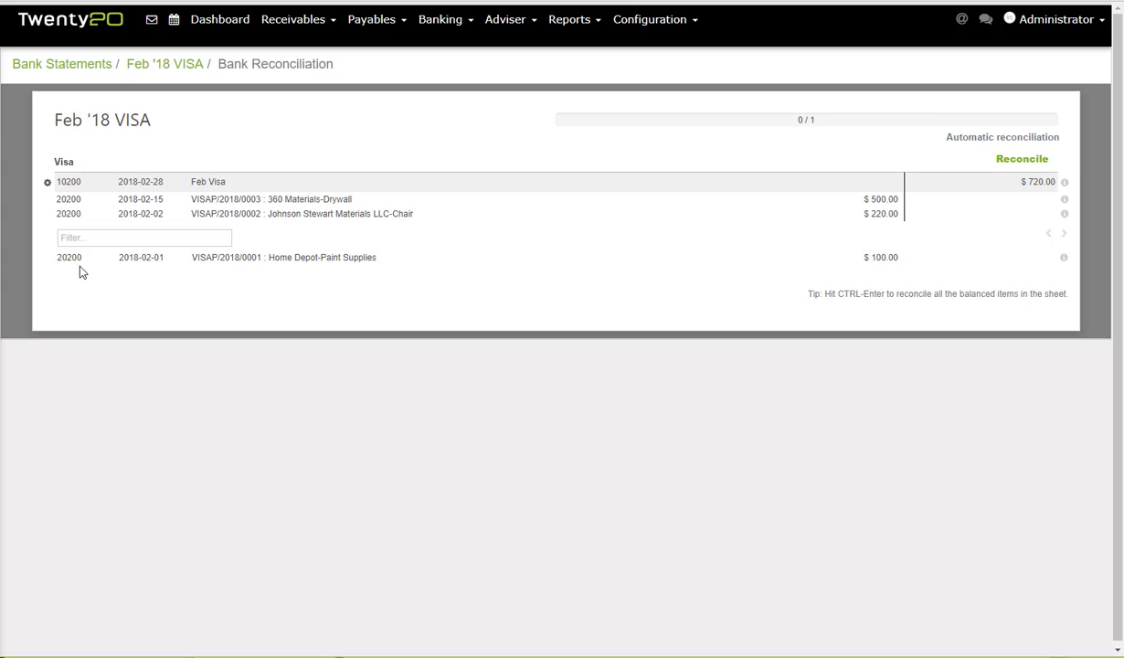
click(46, 260)
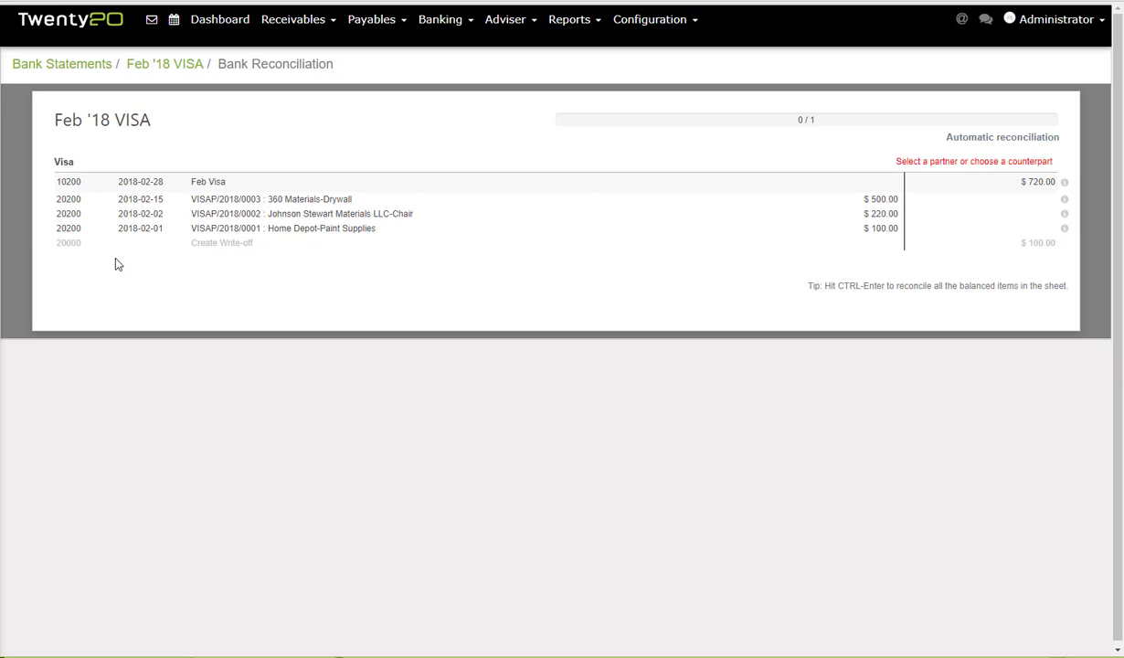
click(47, 234)
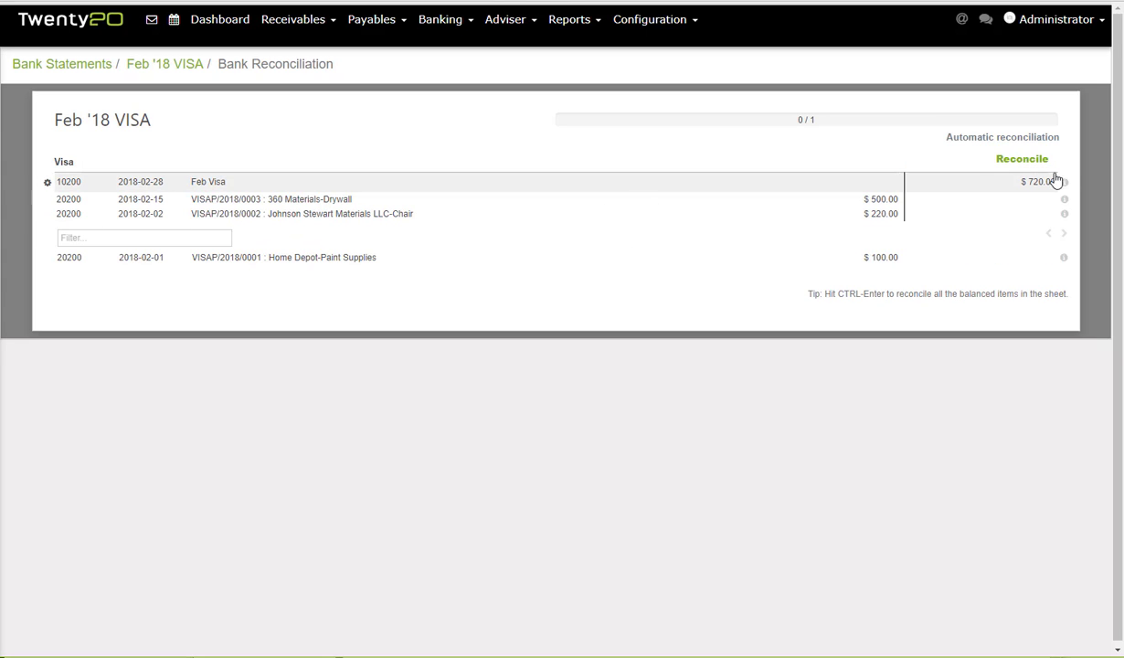
click(1026, 161)
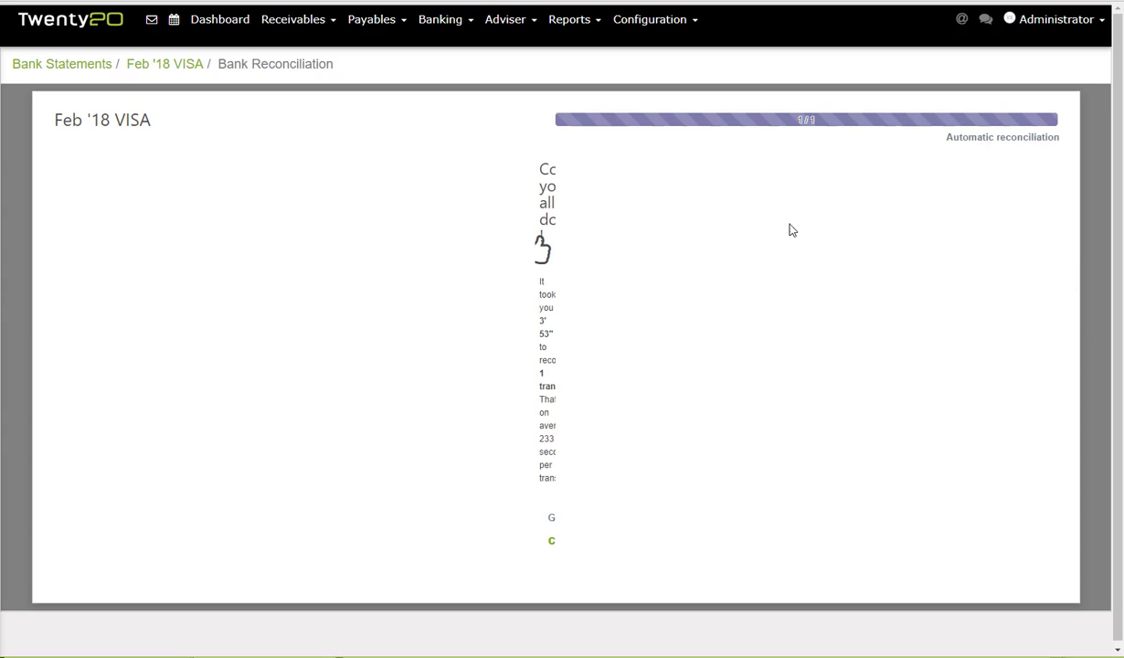
Review journal entry VISAC/2018/0001, then go back to the Feb '18 VISA statement.
click(163, 66)
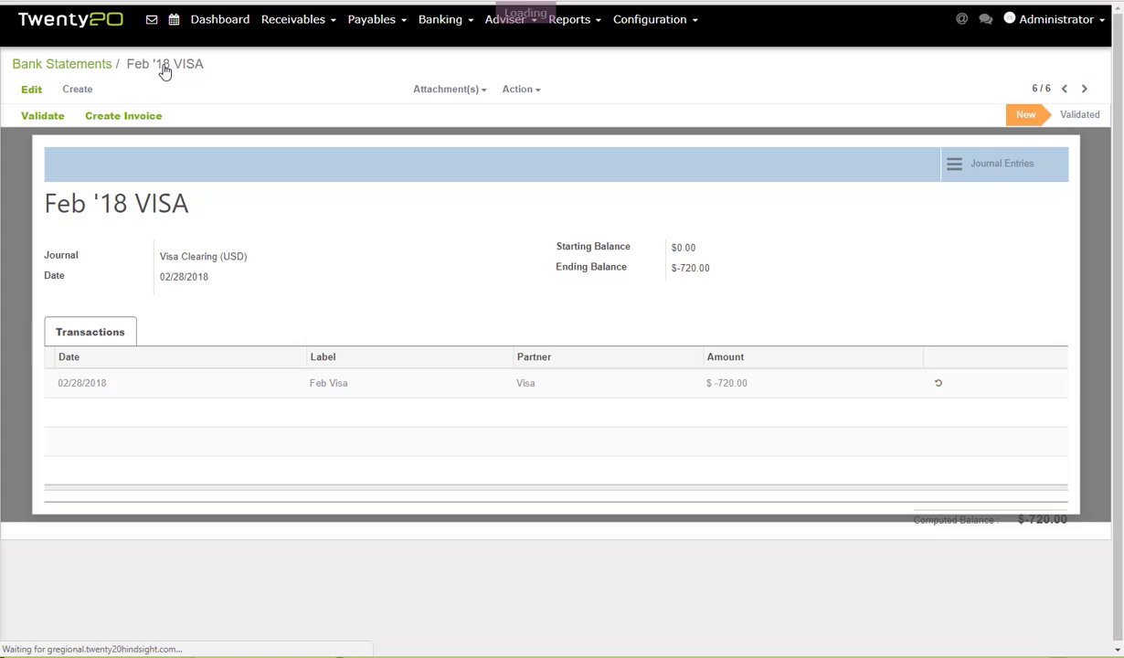
click(998, 170)
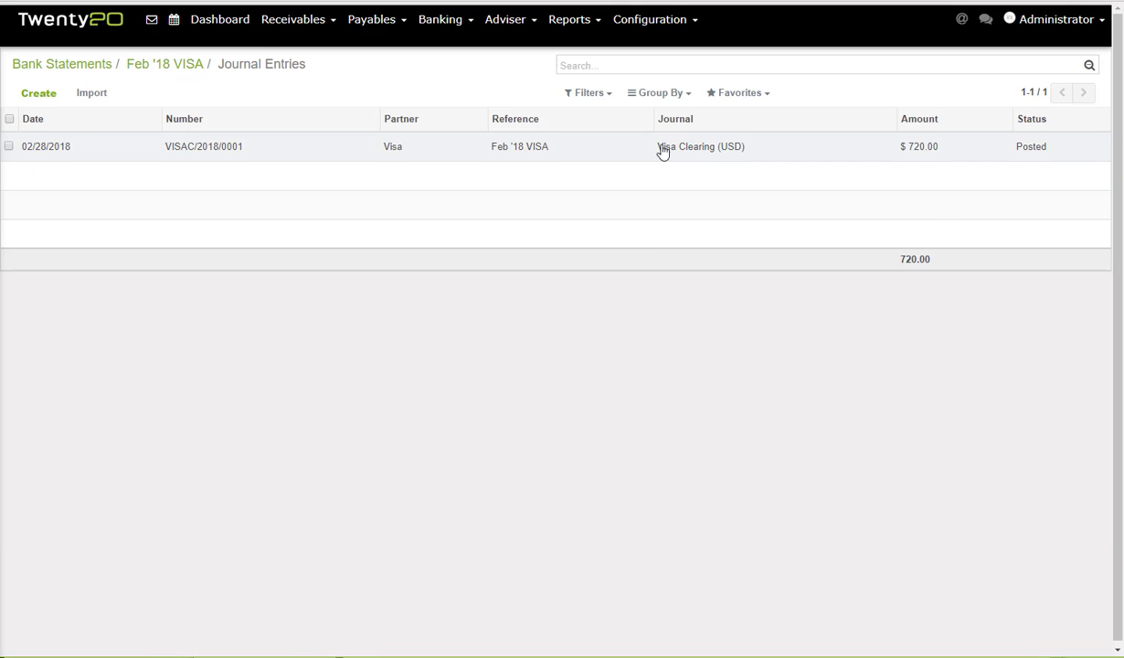
click(678, 151)
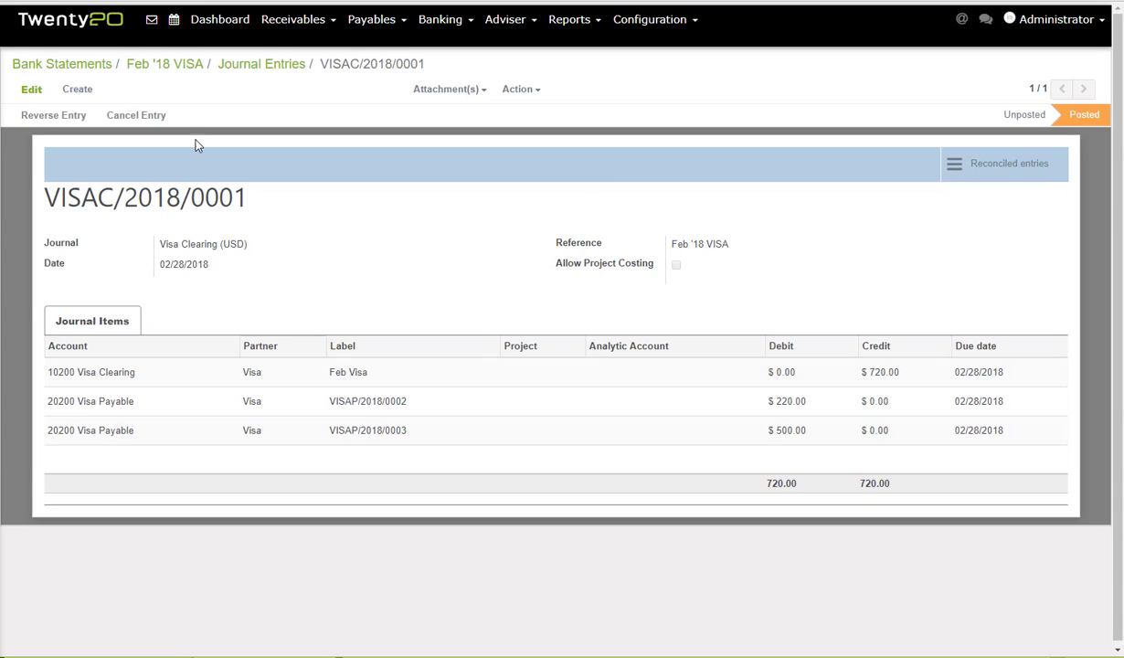
click(243, 73)
click(177, 73)
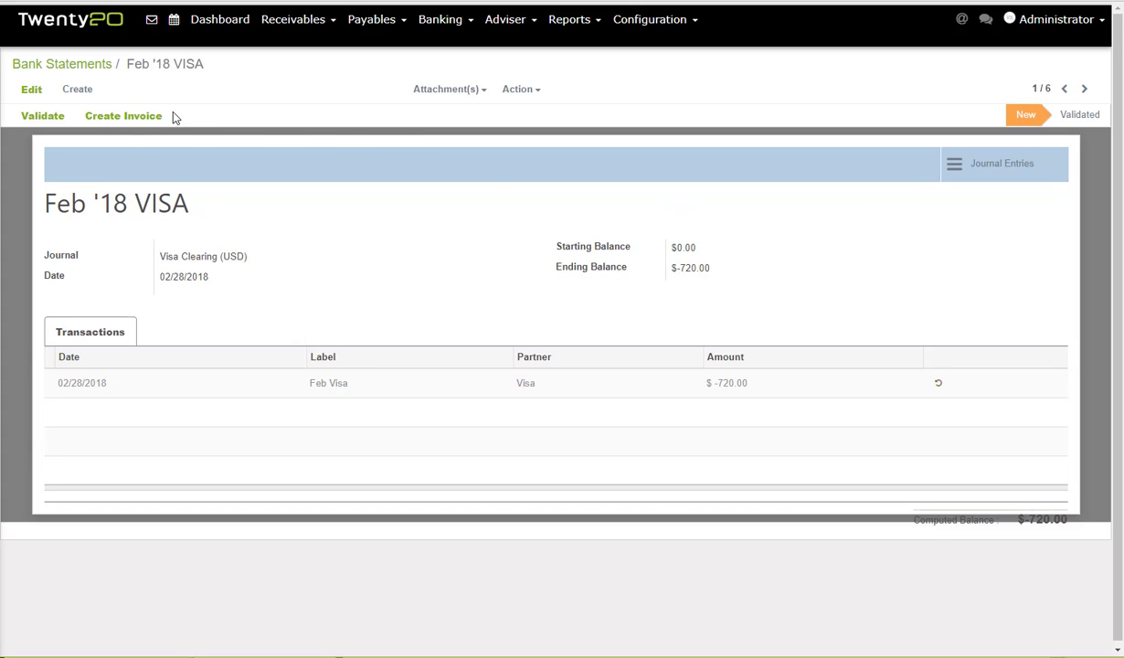
Create an invoice from the Feb '18 VISA statement and go to Payables > Vendor Invoices.
click(126, 117)
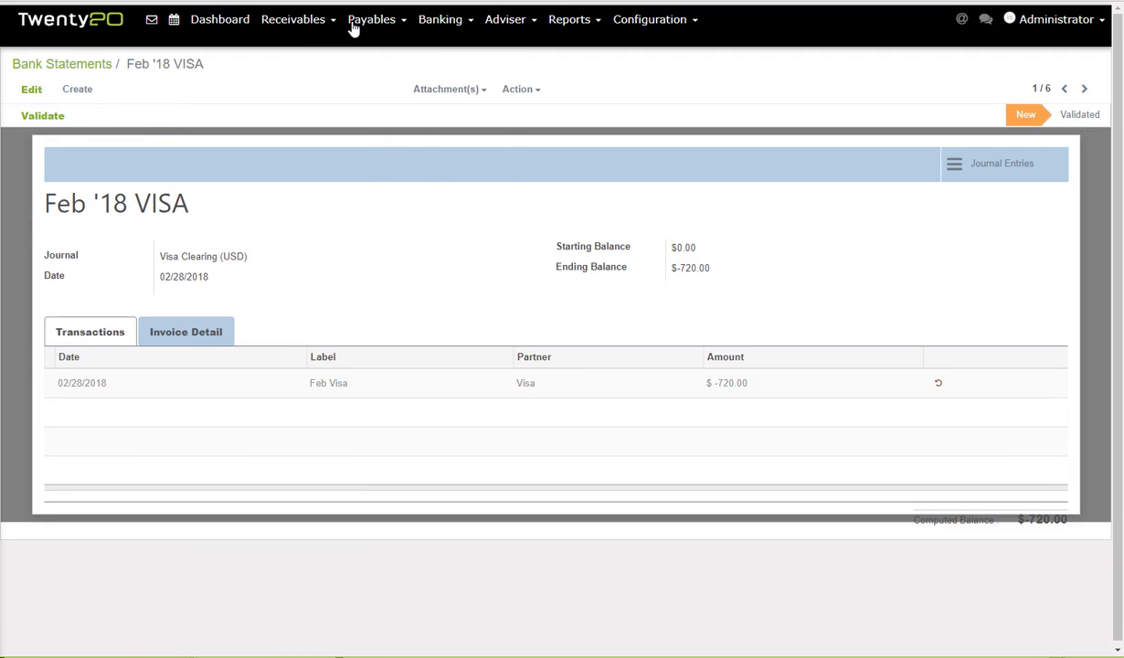
click(356, 25)
click(373, 45)
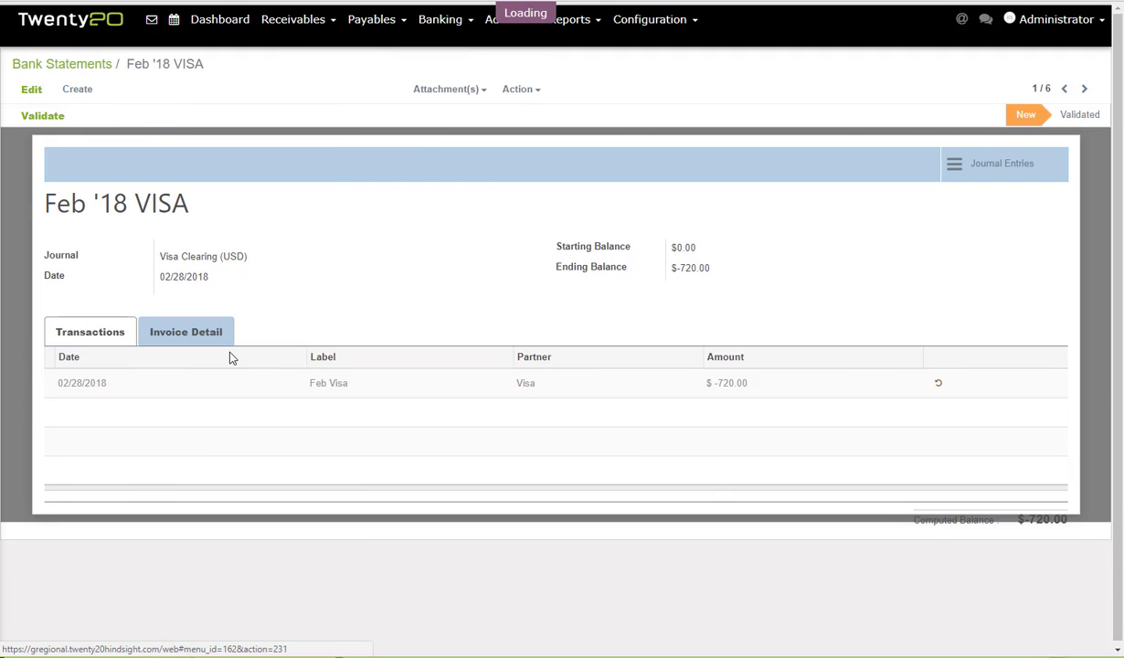
Search vendor invoices for 'Visa', expand the Visa and Undefined groups, and open draft INV00485.
click(681, 66)
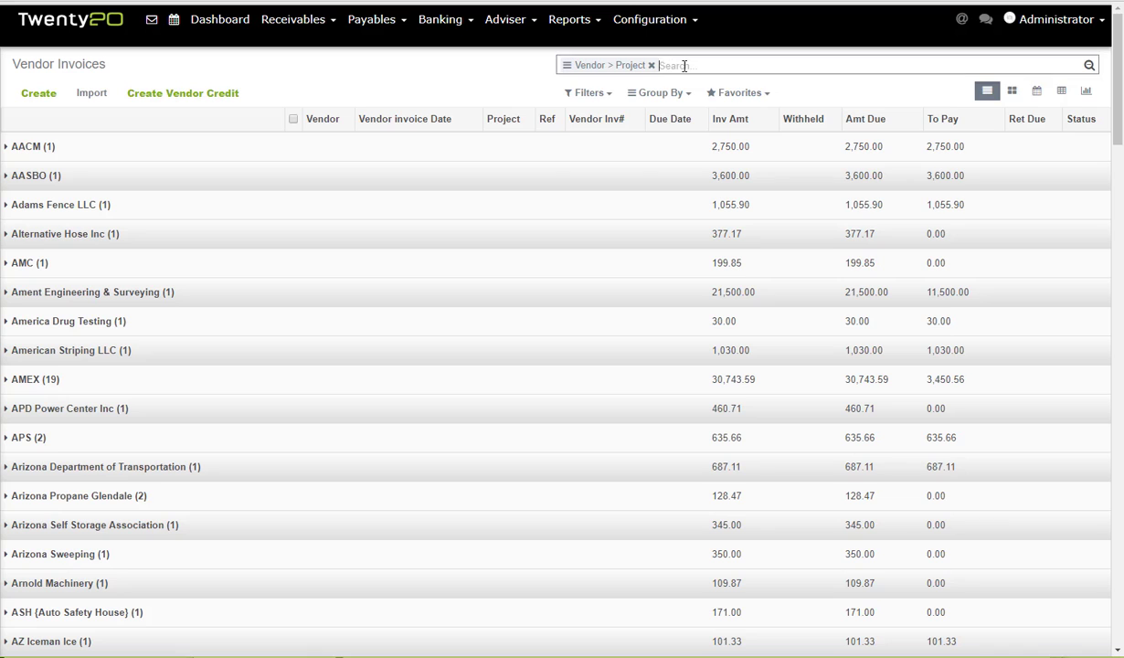
text(Visa)
key(Return)
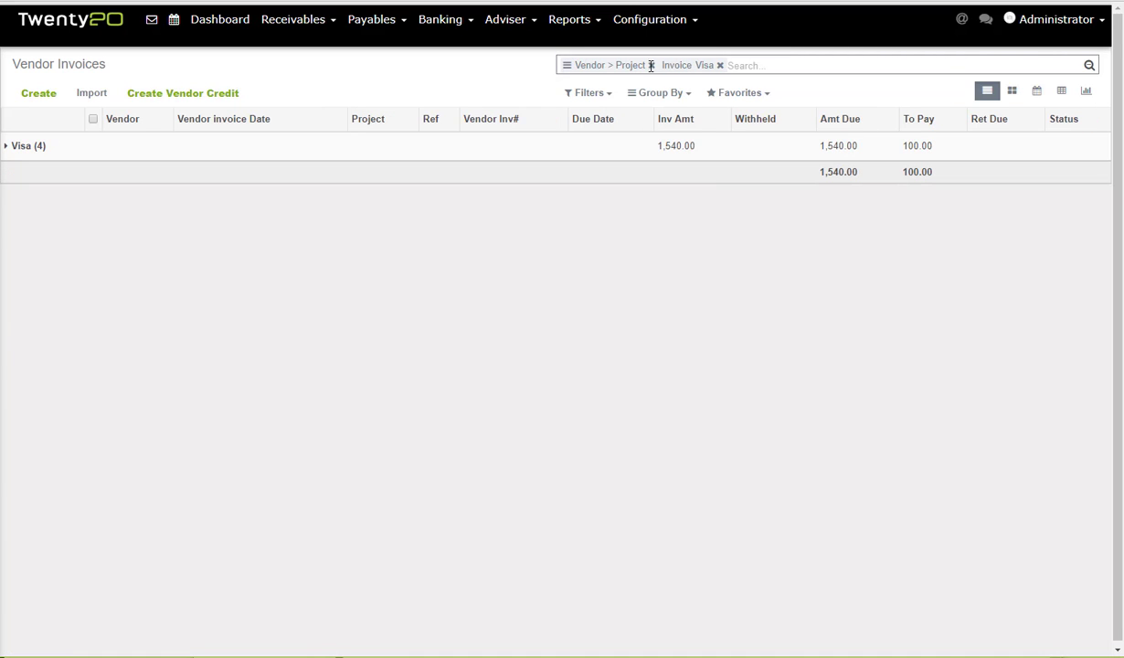
click(22, 147)
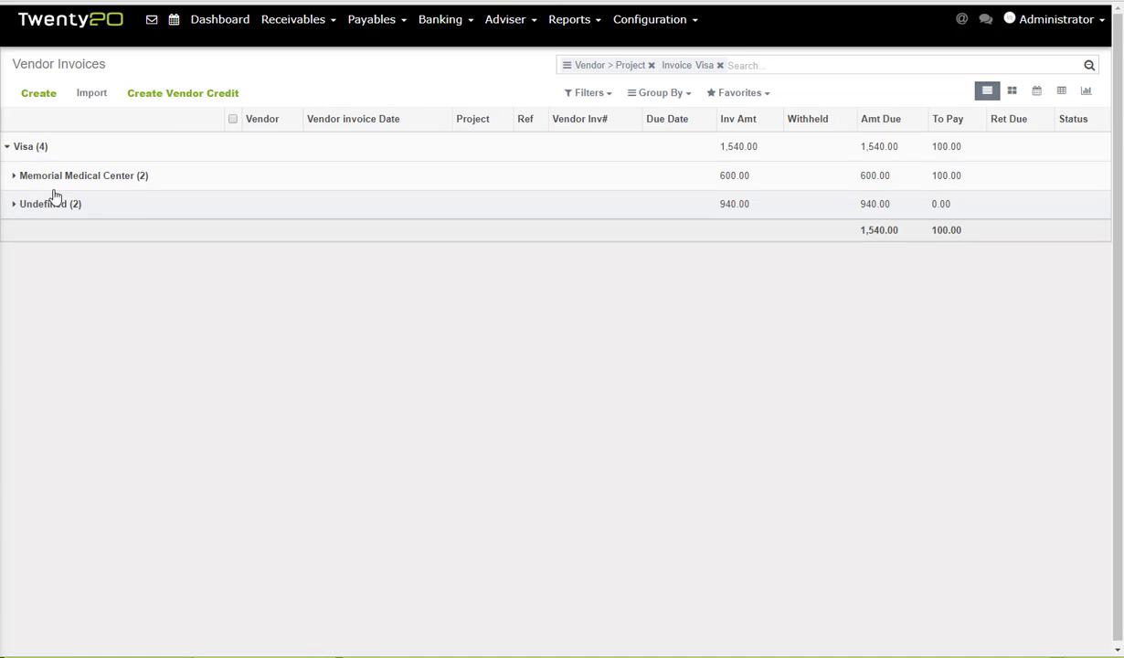
click(64, 183)
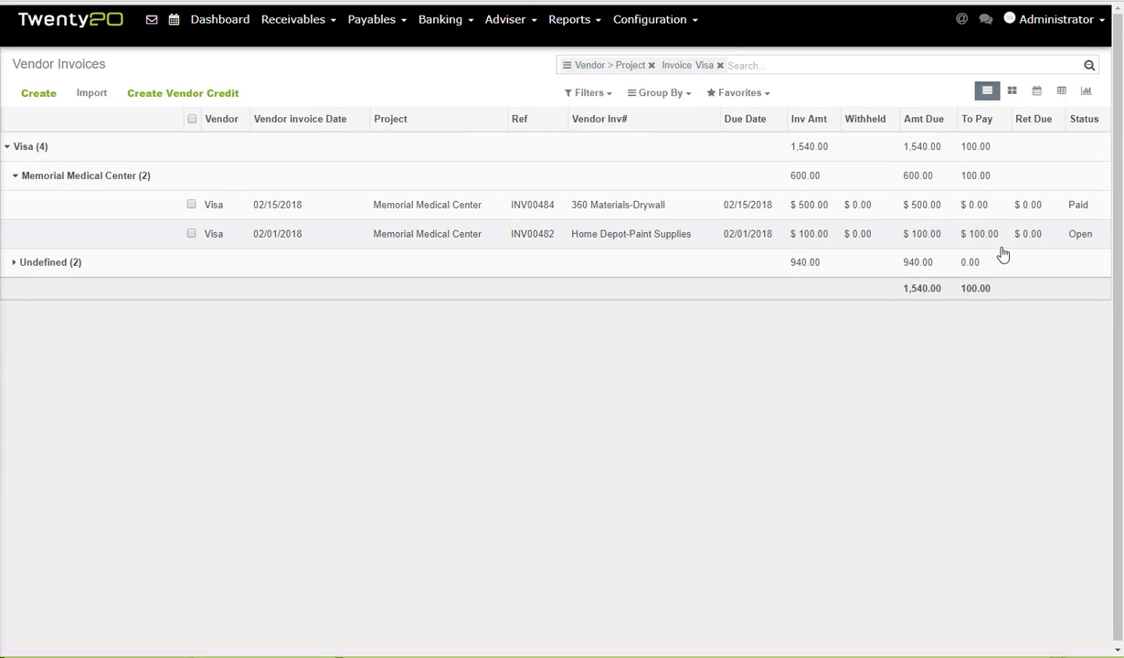
click(15, 265)
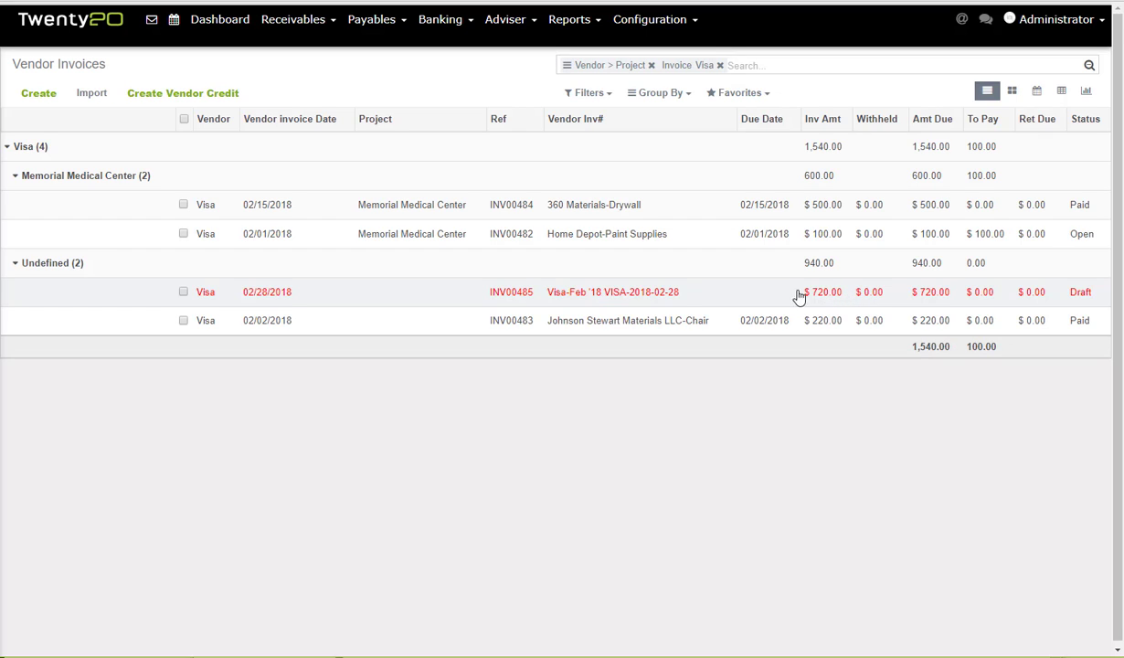
click(660, 297)
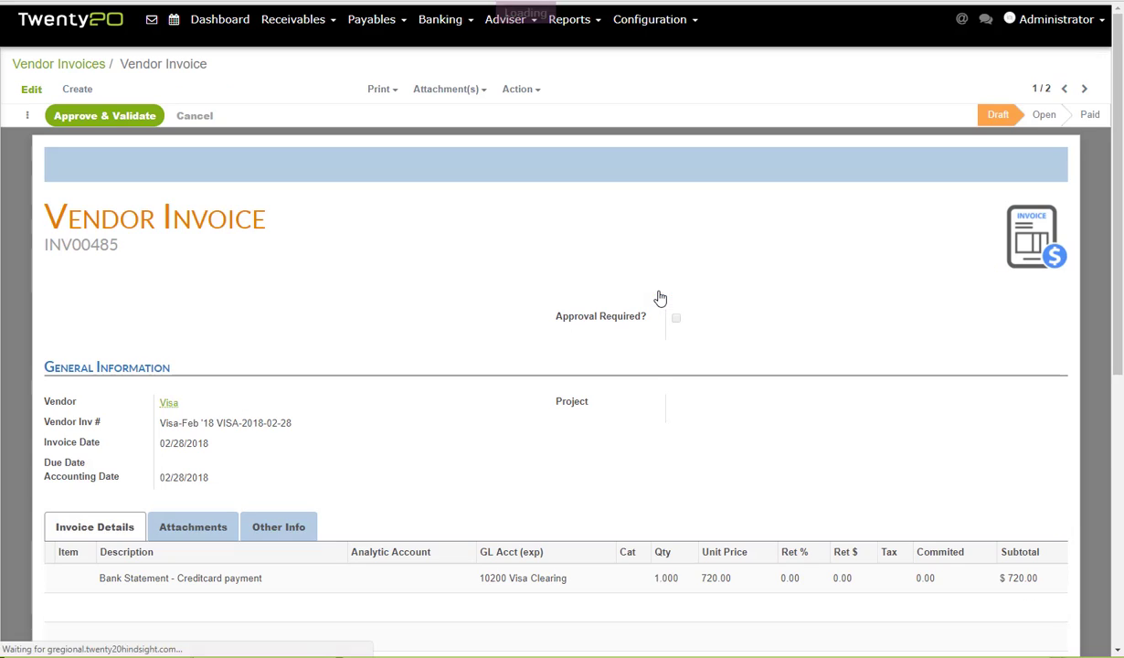